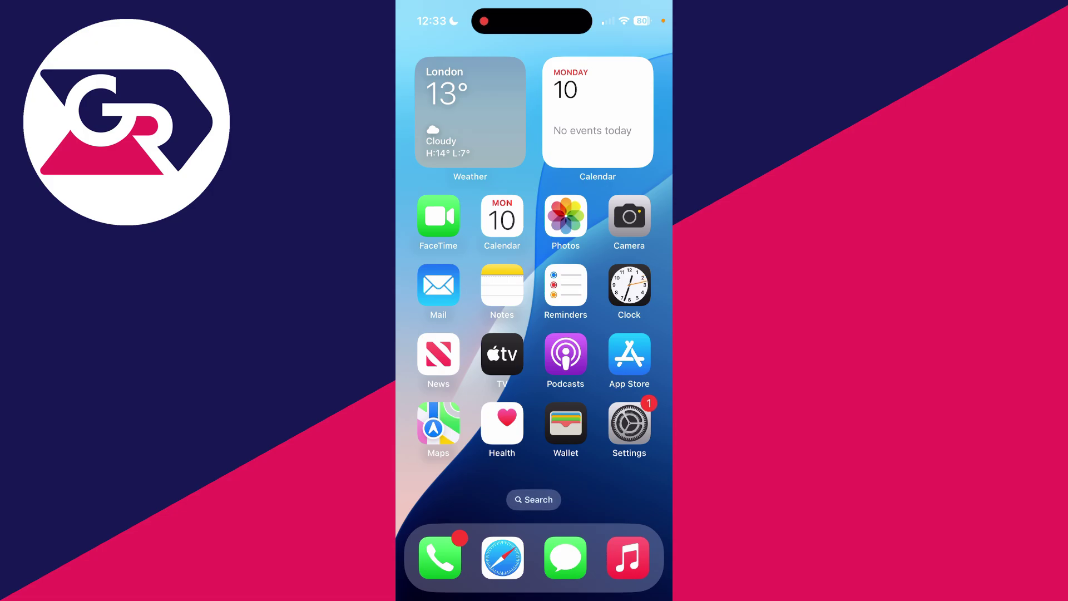
Step: Open Settings and go to the Apple Account page at the top
click(629, 423)
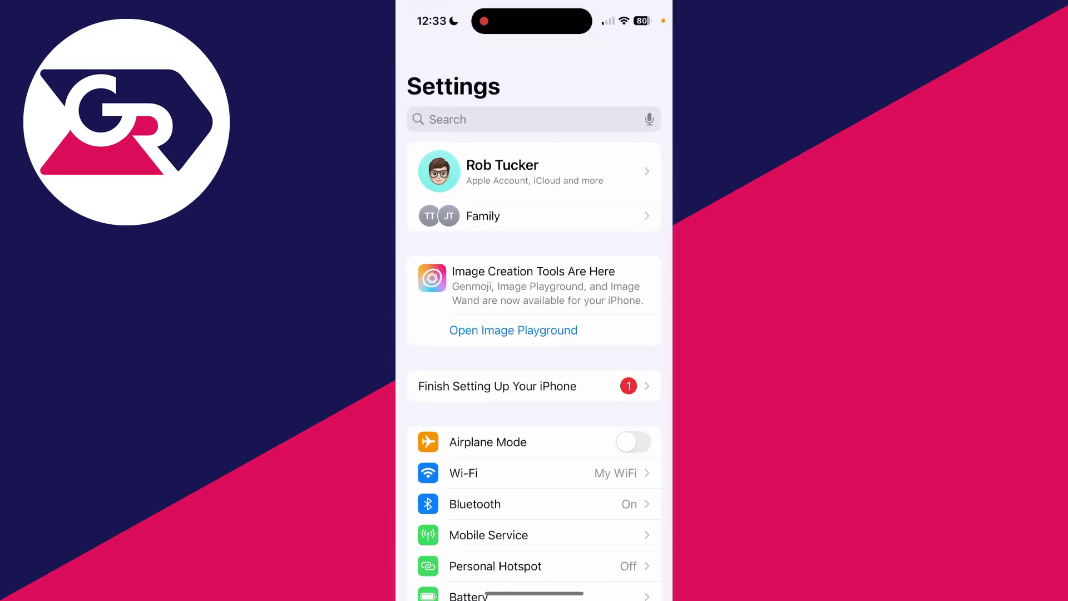
scroll(533, 334, up, 2)
click(501, 170)
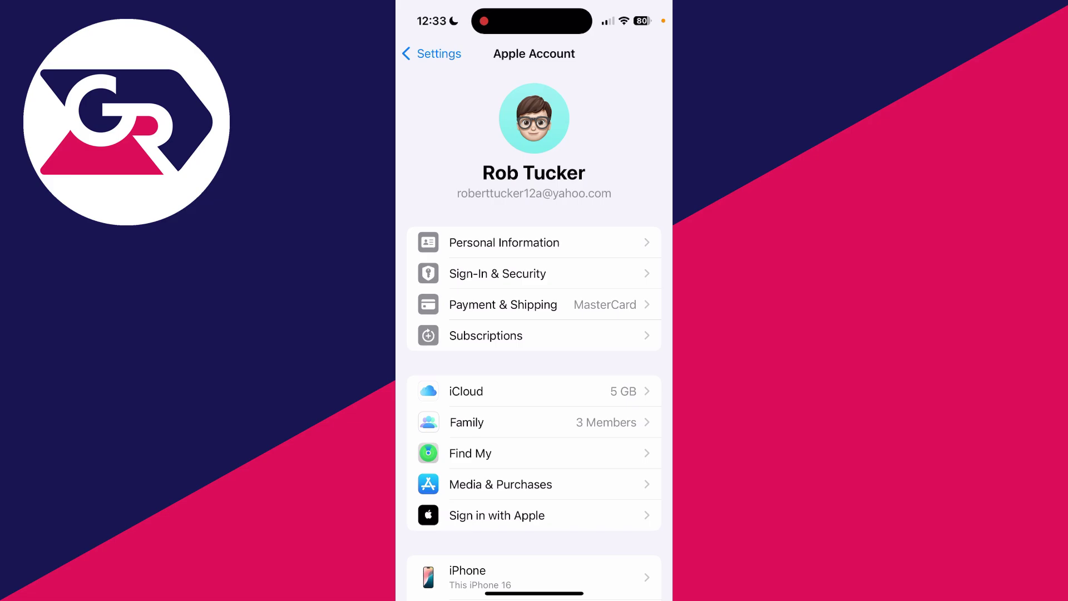
Step: Return home, launch the App Store, and view its account sheet
drag(534, 592, 534, 334)
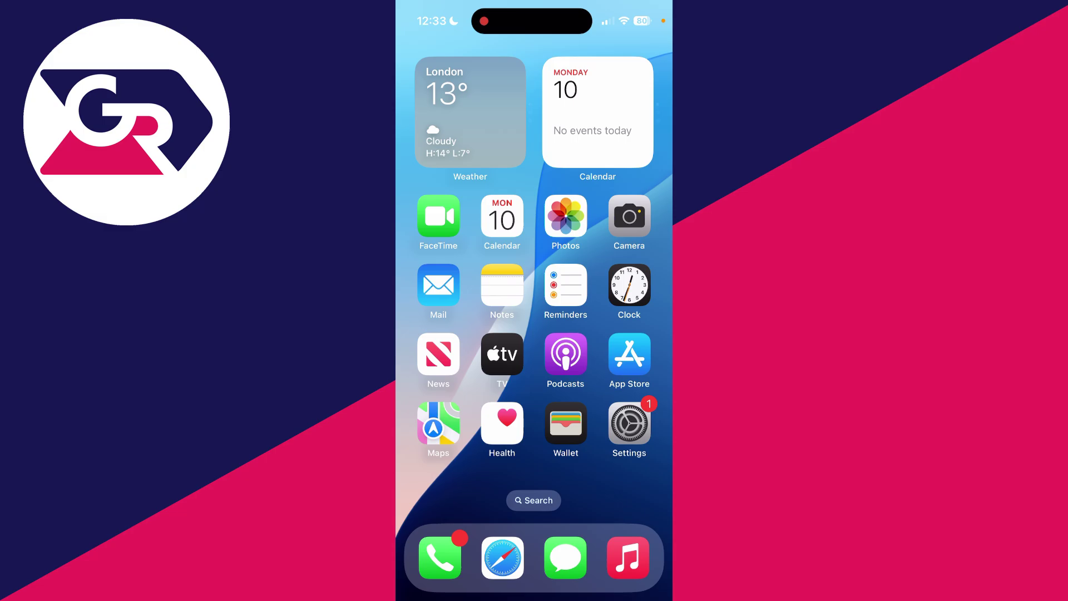
click(629, 354)
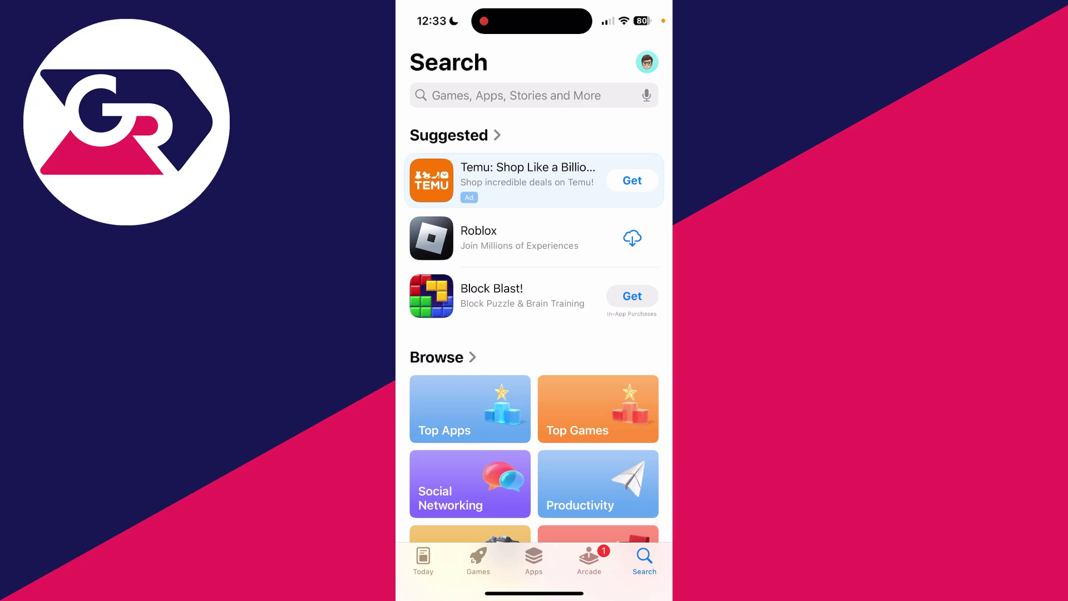
click(646, 62)
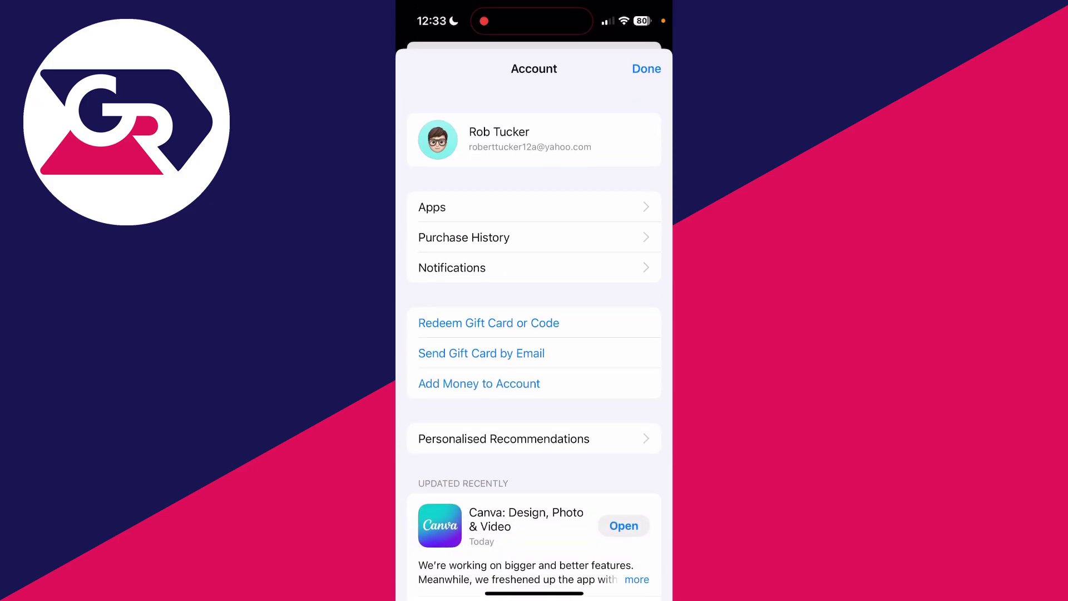